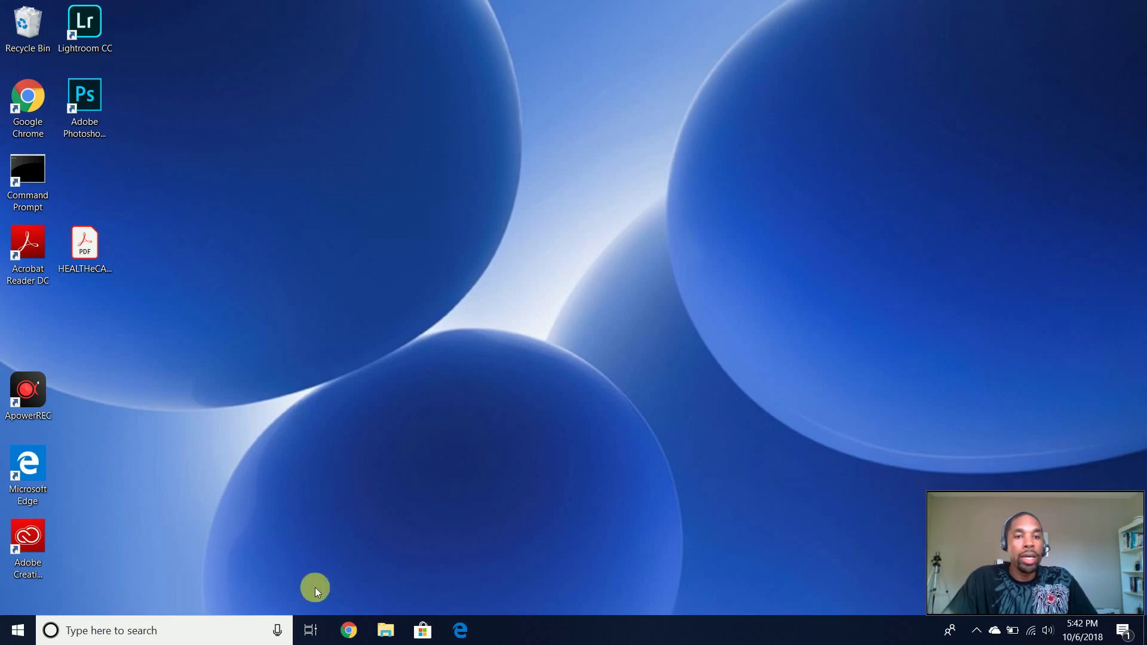
left_click(346, 628)
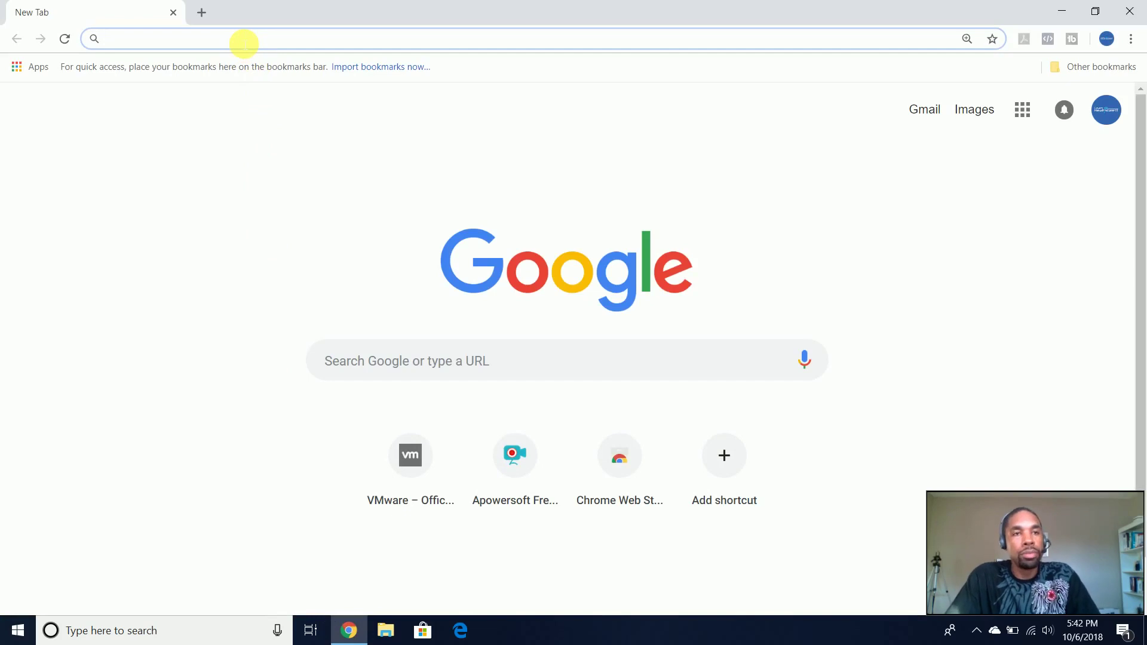
type("www.vmwa")
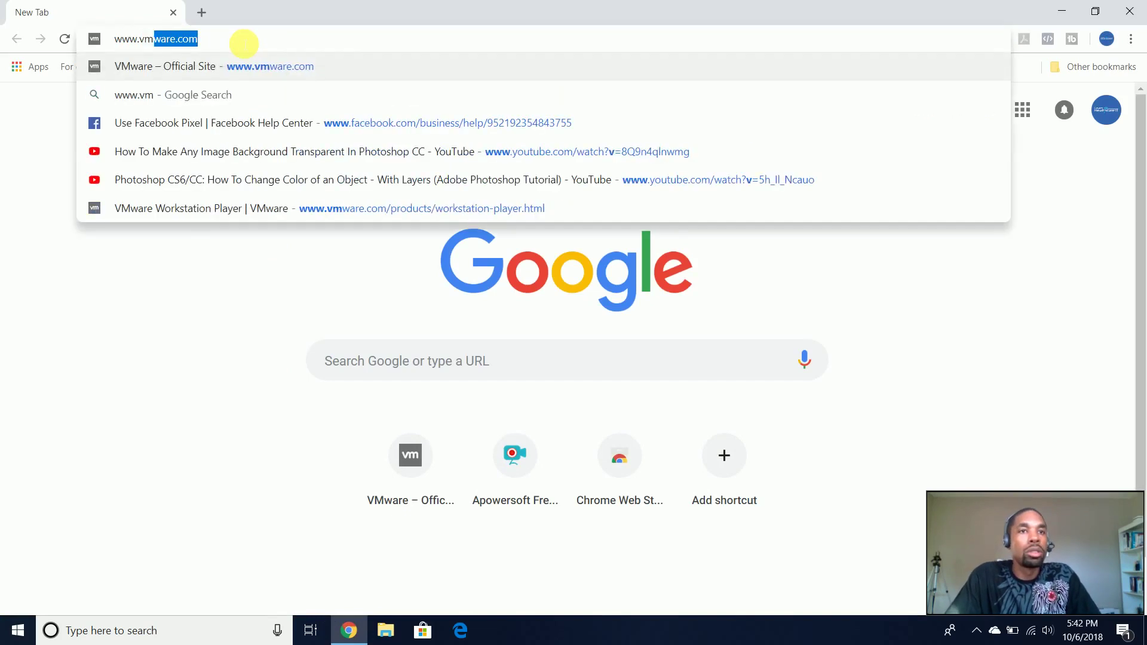
type("re.com")
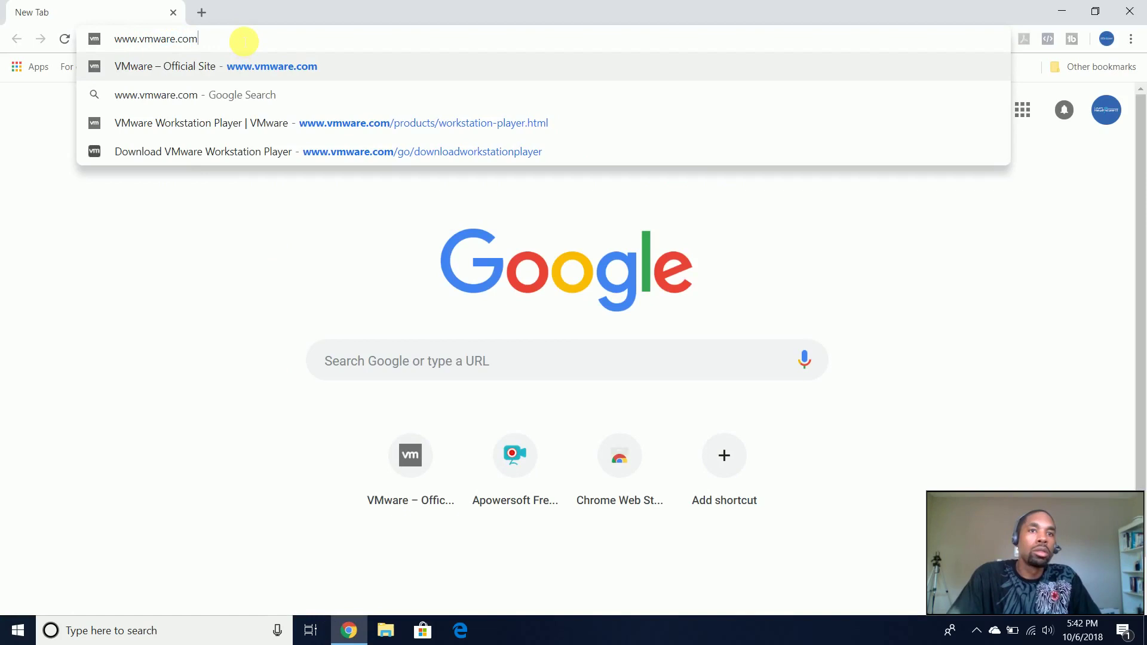
key("Return")
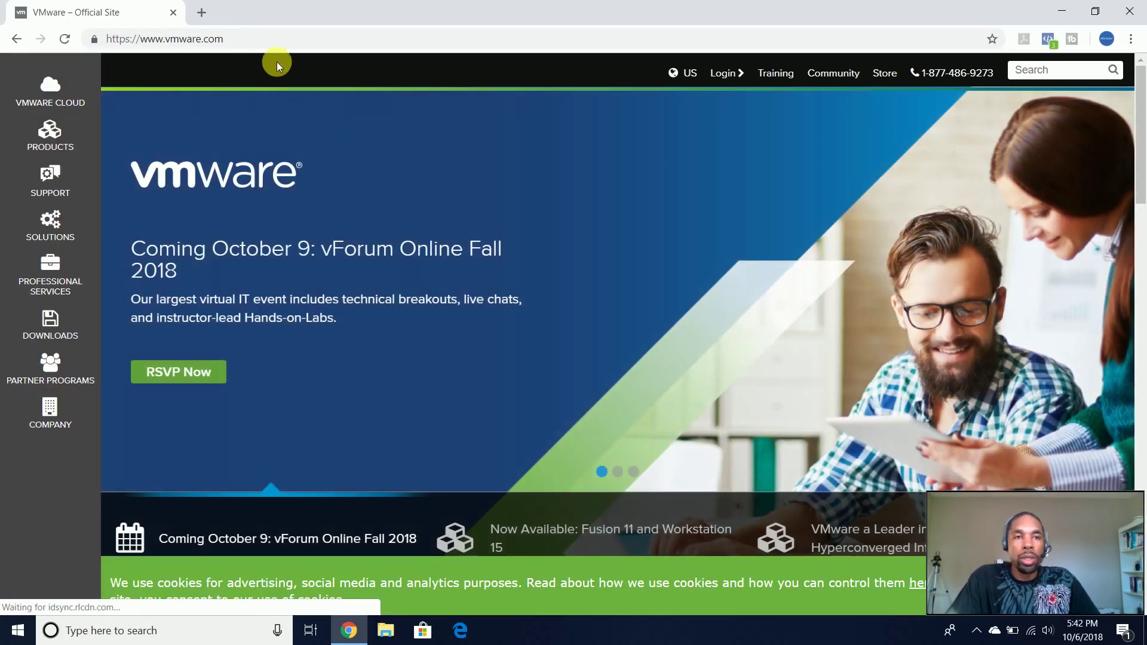
- Bring up the VMware Products list and choose the Workstation Player product page
left_click(258, 48)
left_click(257, 45)
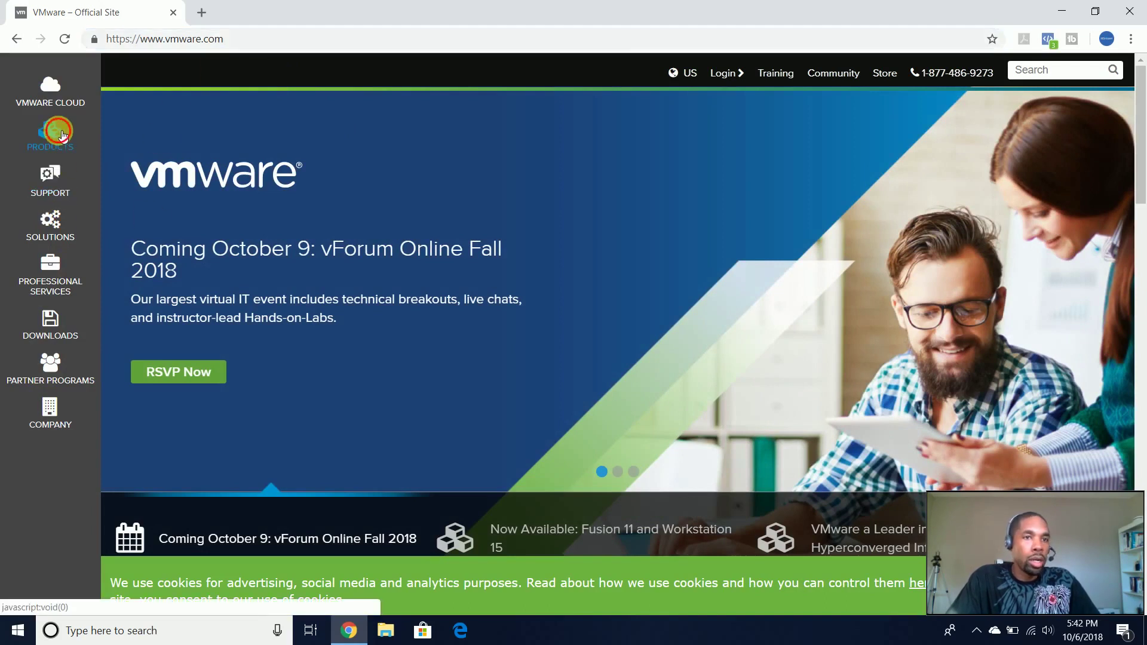
left_click(55, 131)
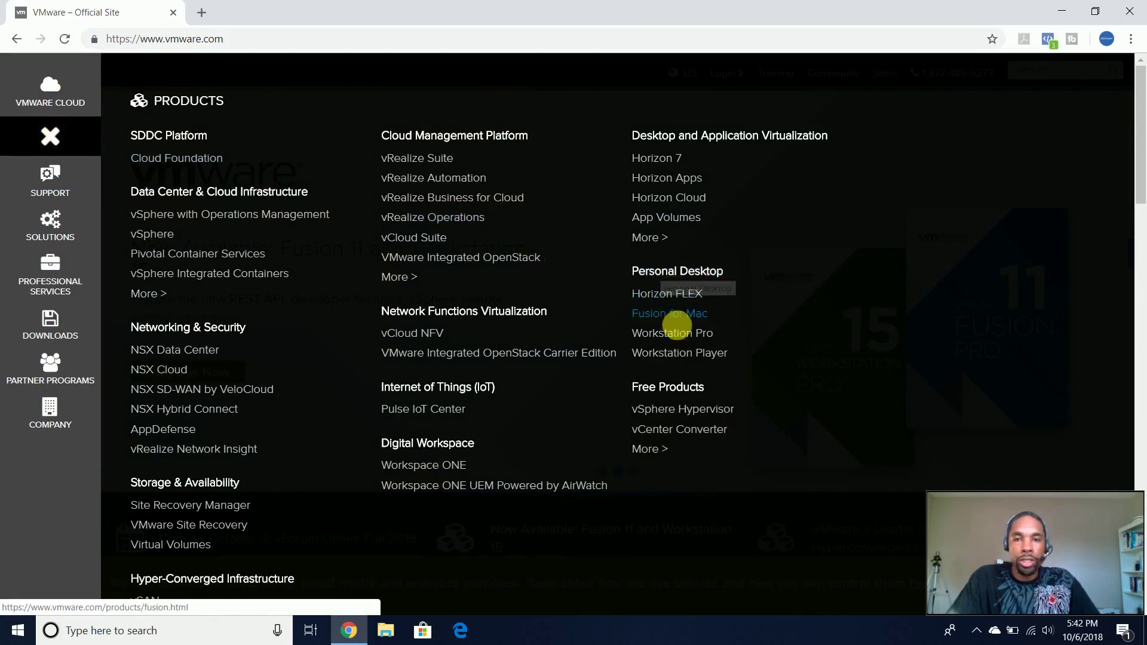
left_click(691, 357)
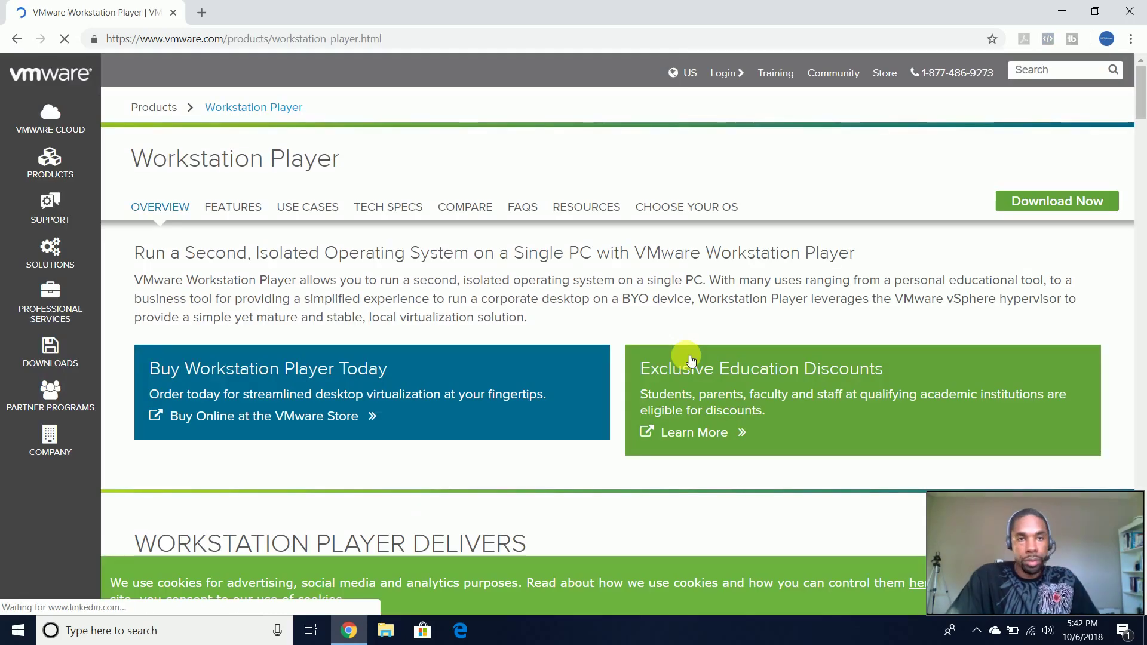
- Skim the Workstation Player product page, then go to its Download VMware Workstation Player page
scroll(552, 271, "down", 4)
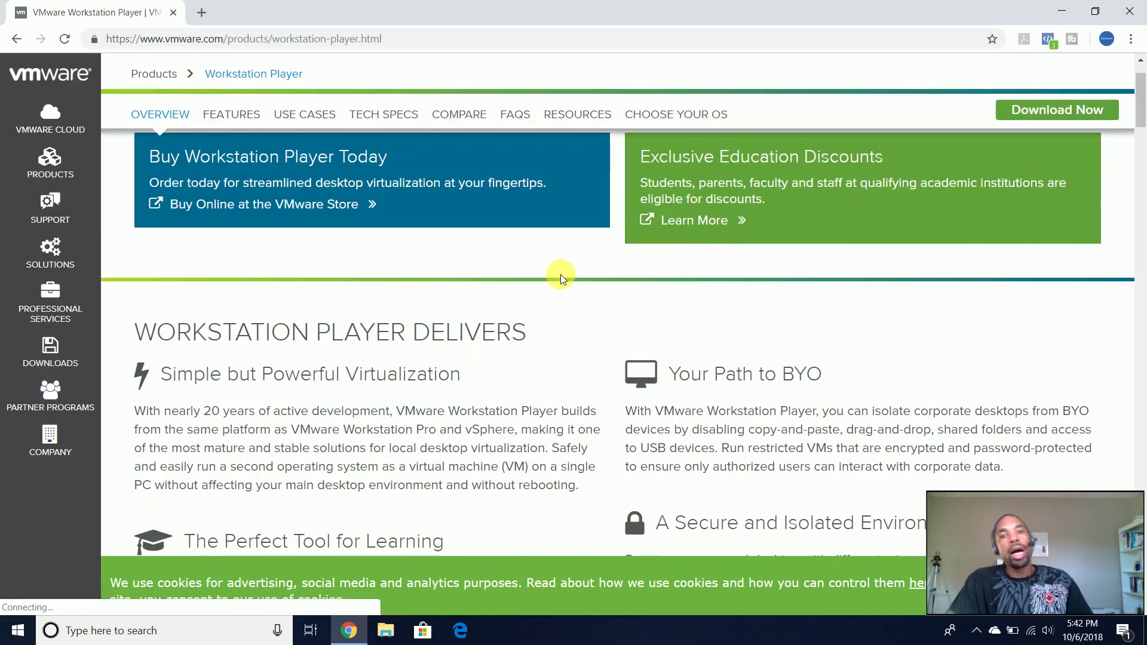
scroll(591, 370, "up", 4)
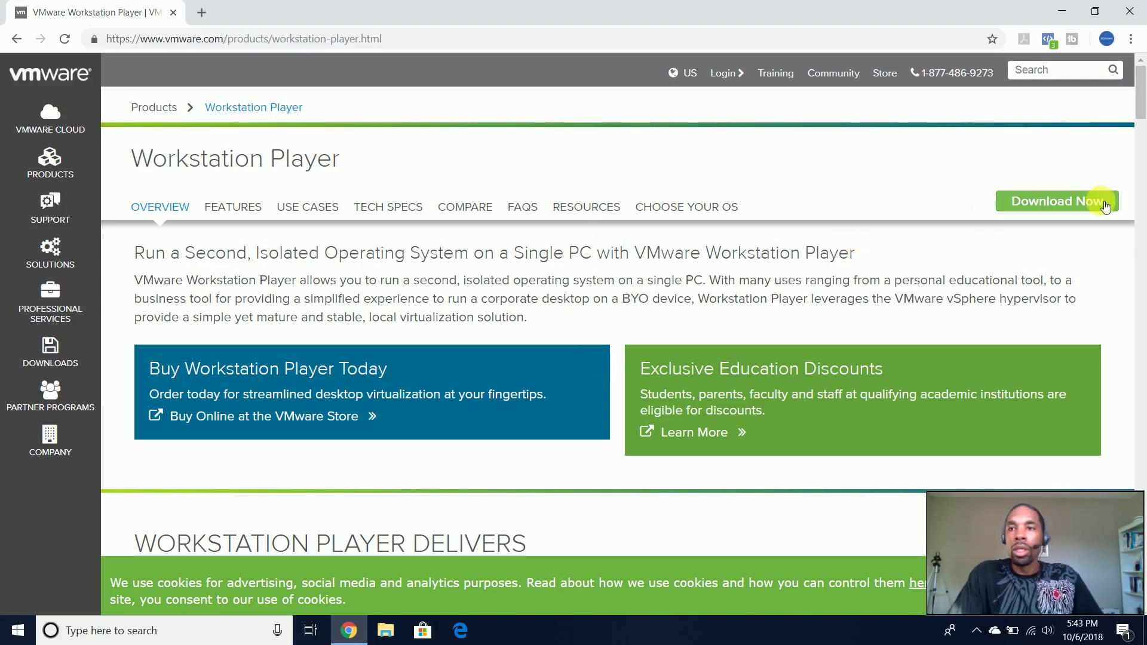
left_click(1099, 201)
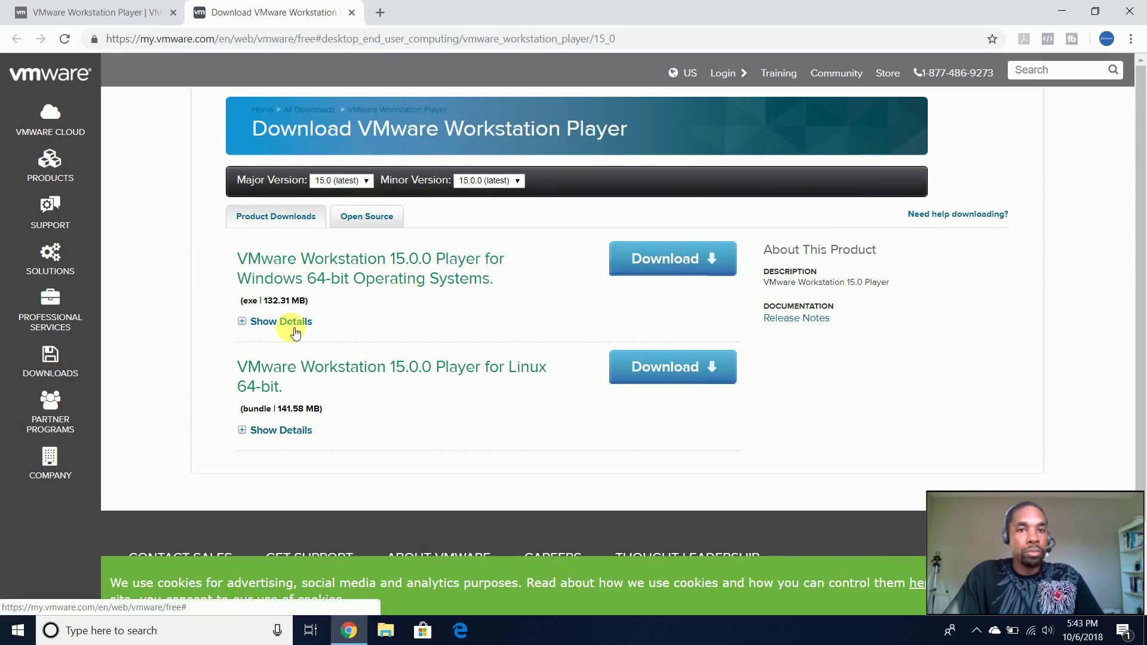
- Download the Windows 64-bit Workstation Player 15.0.0 installer after checking its file details
left_click(296, 334)
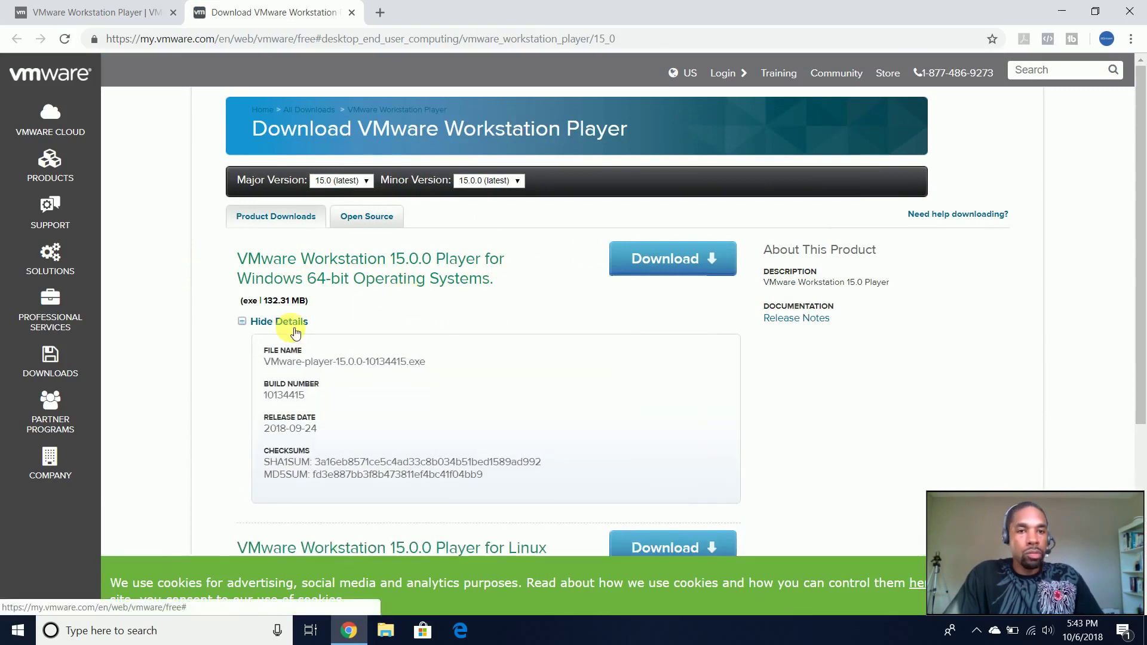
left_click(295, 330)
left_click(666, 259)
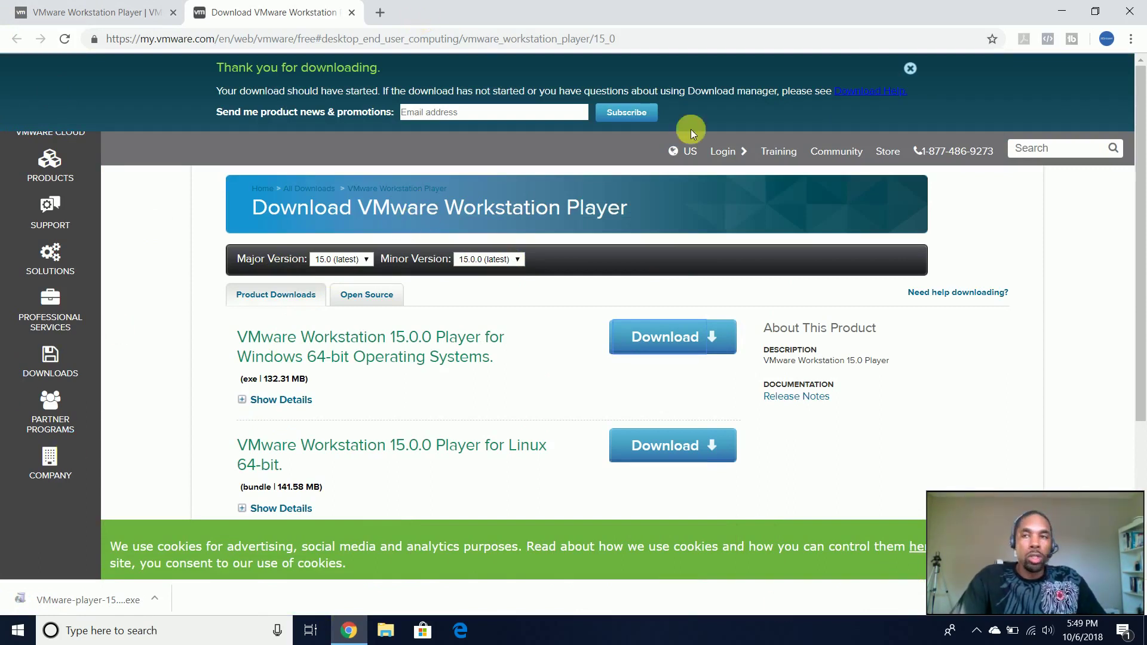
left_click(1062, 16)
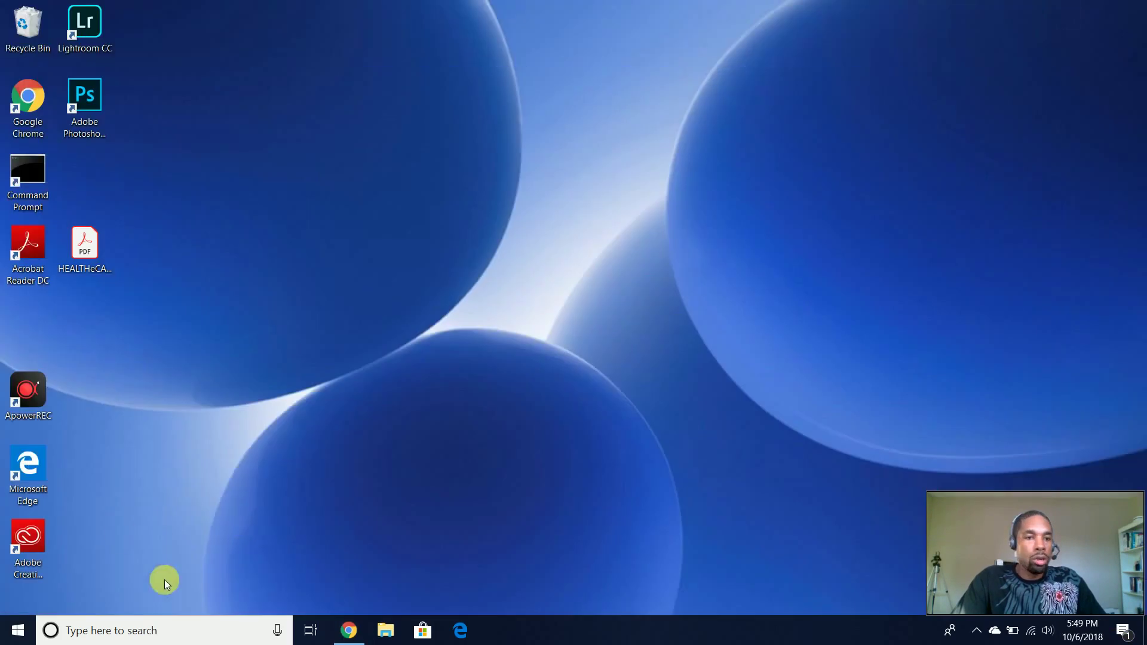
left_click(349, 630)
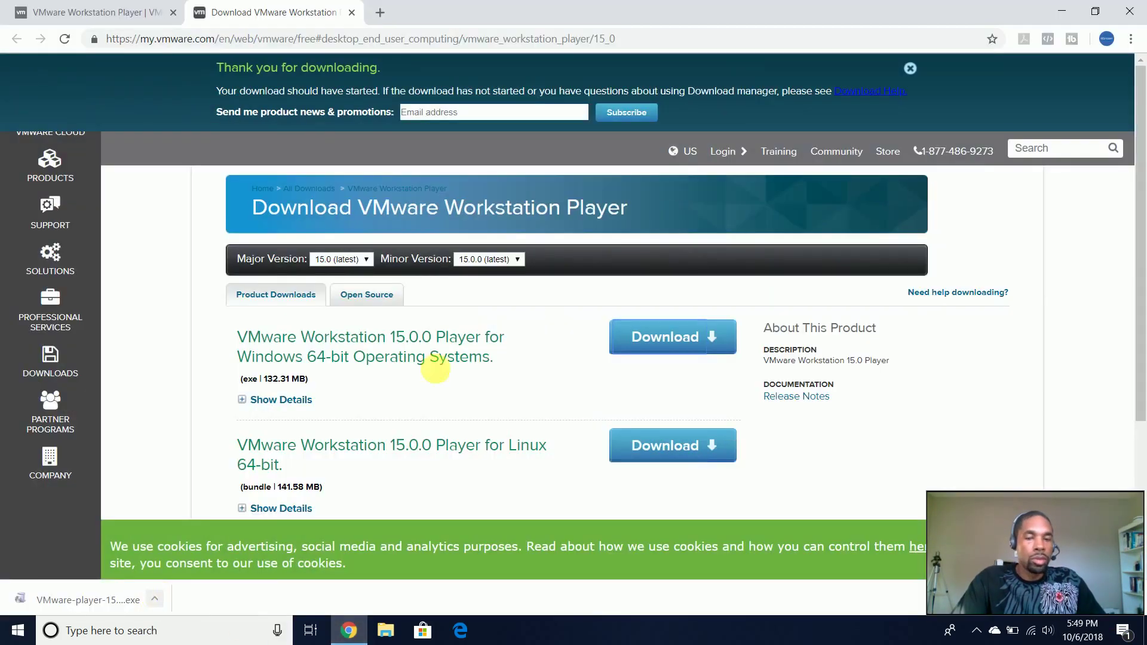
- Show the downloaded VMware-player installer in Downloads, run it as administrator, and minimize the windows
left_click(111, 595)
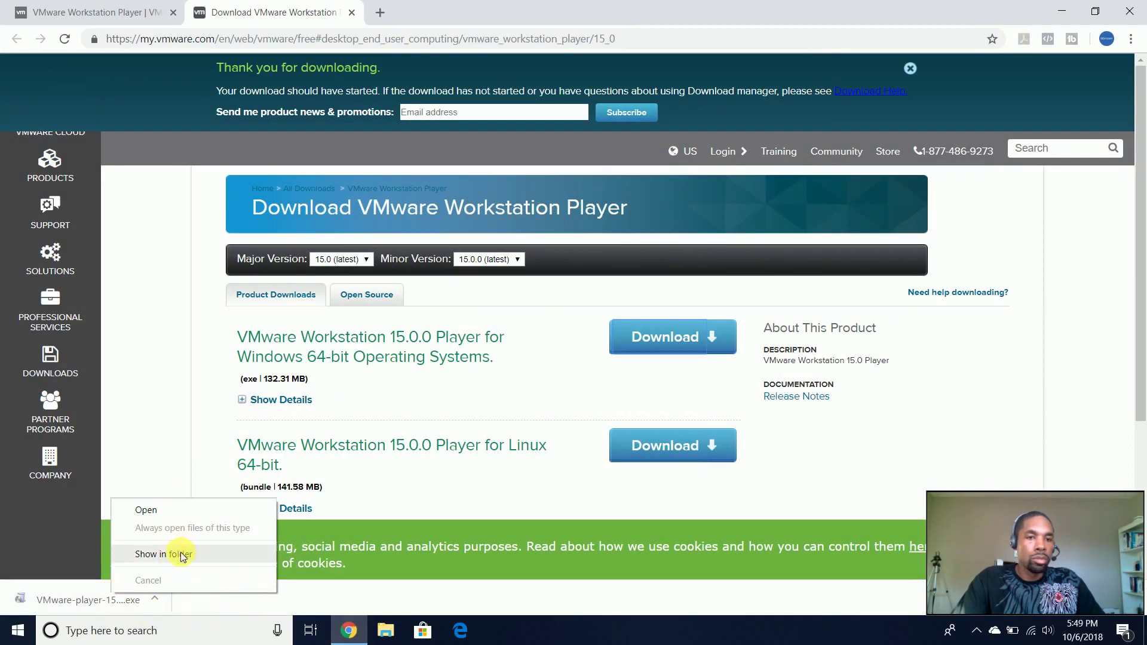
left_click(163, 555)
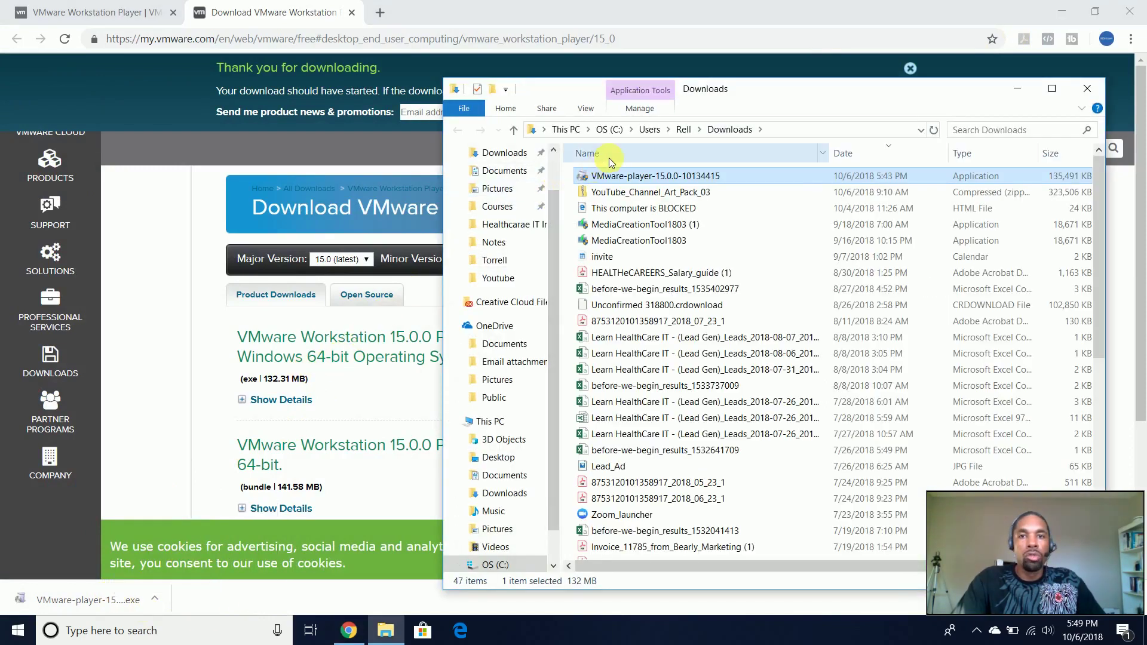
double_click(632, 177)
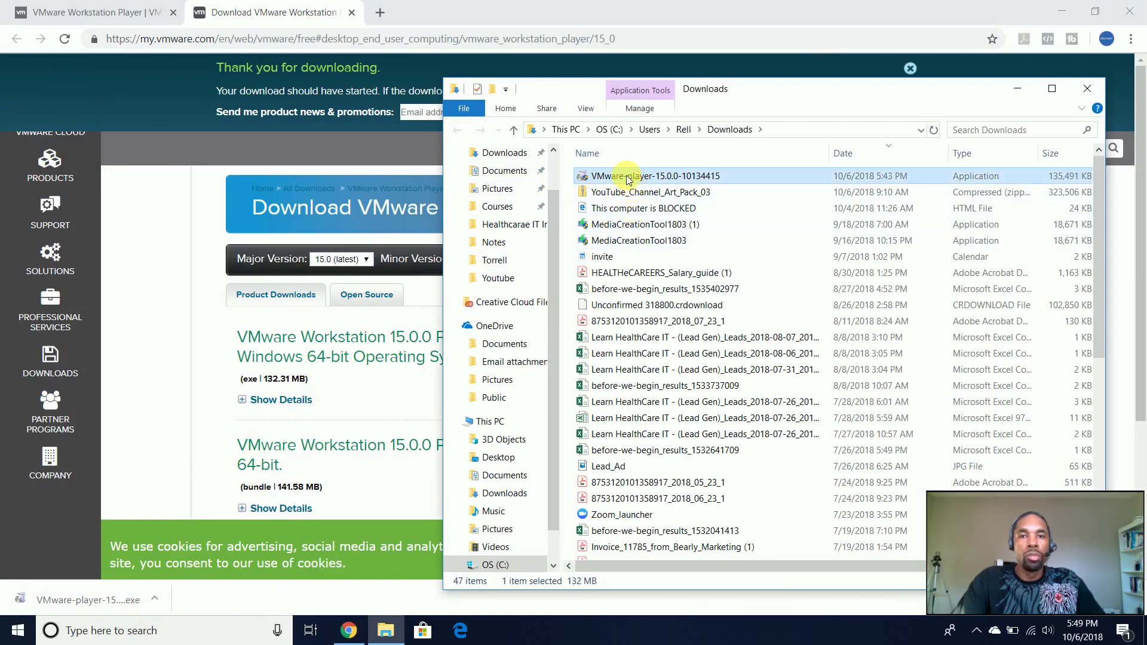
right_click(628, 180)
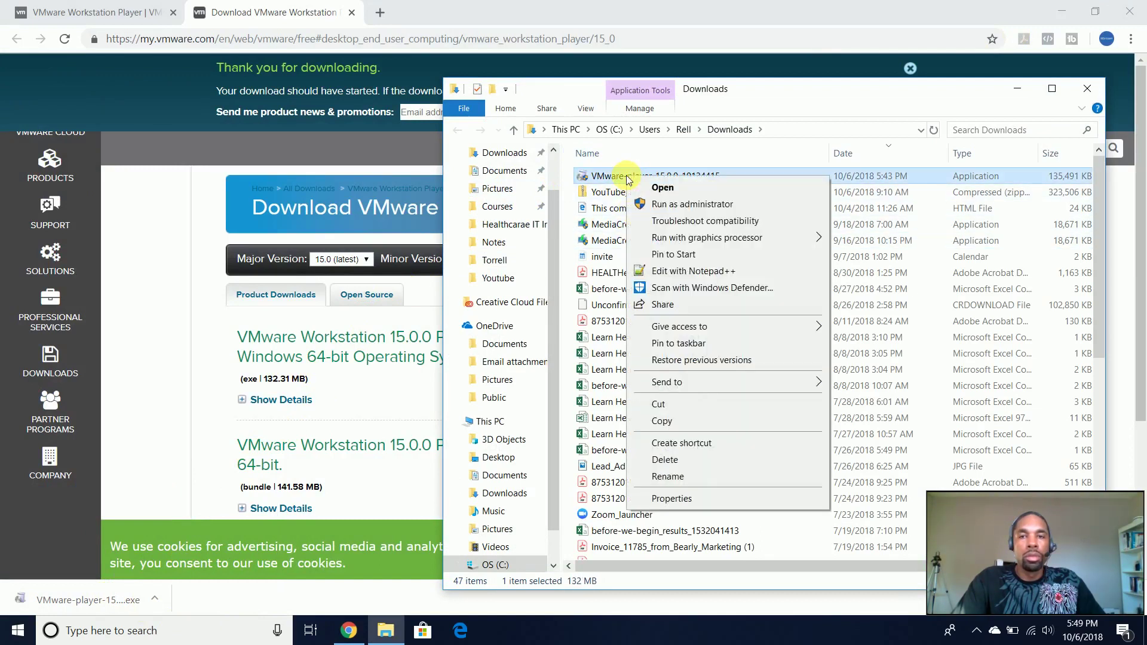
left_click(688, 204)
left_click(1045, 9)
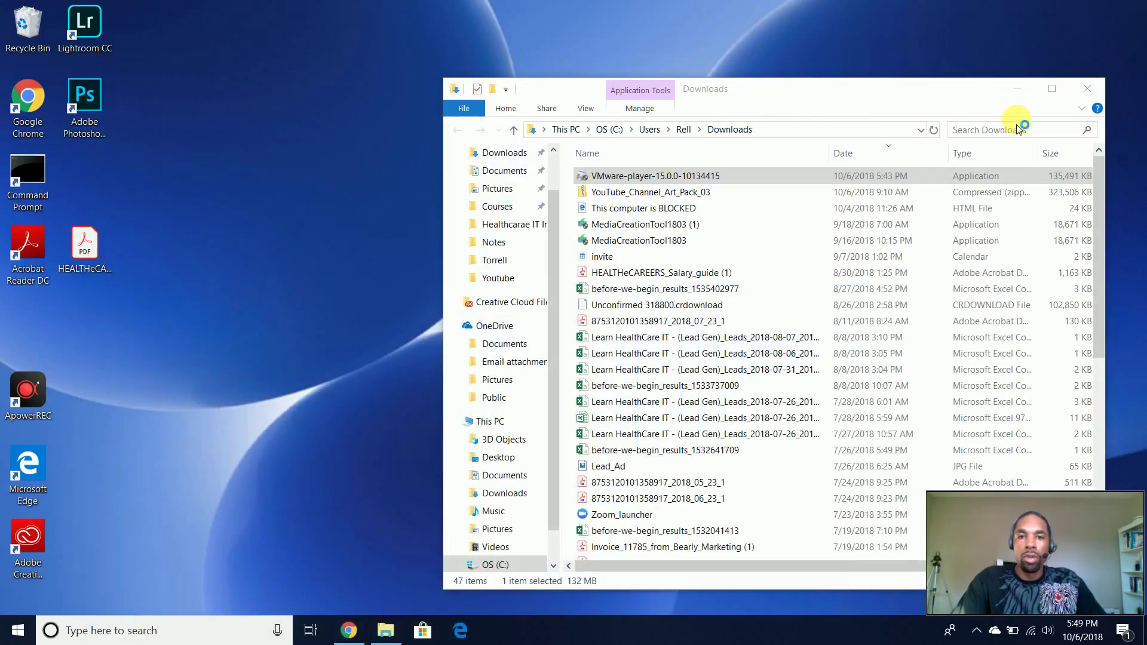
left_click(1018, 88)
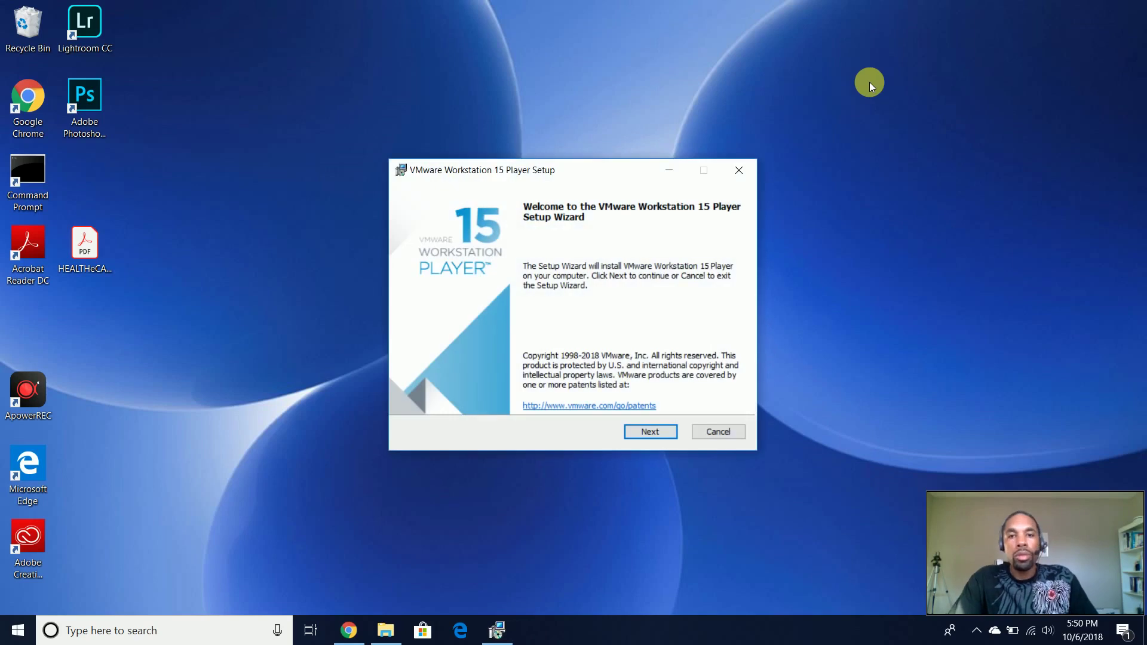
- Accept the license terms and keep the default install location
left_click(667, 432)
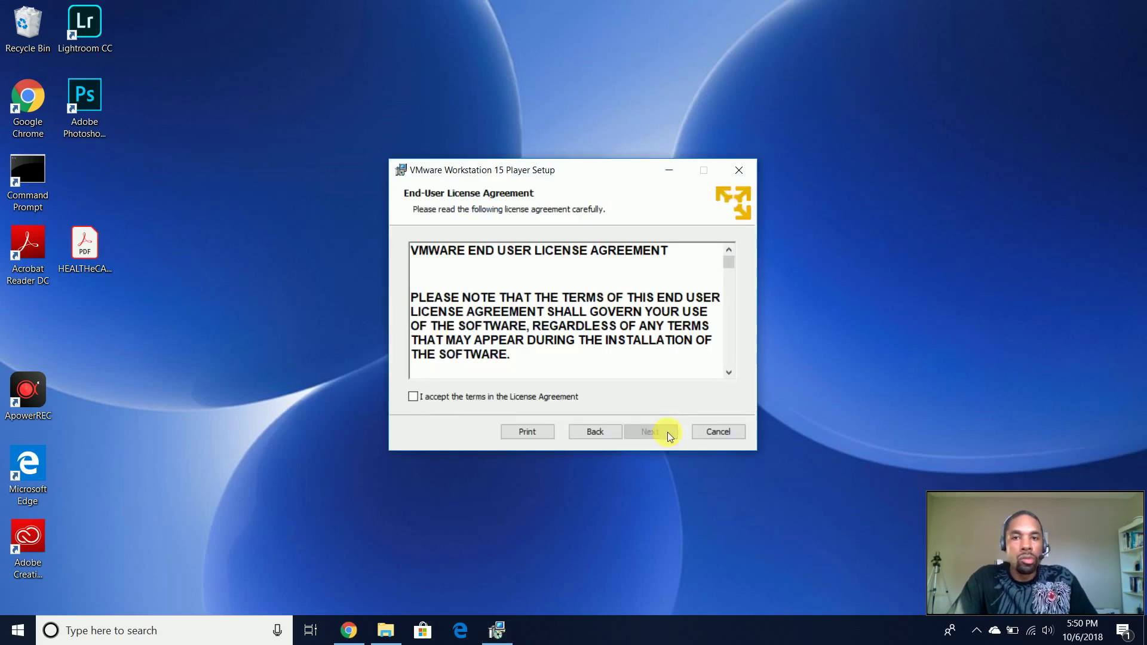
left_click(490, 401)
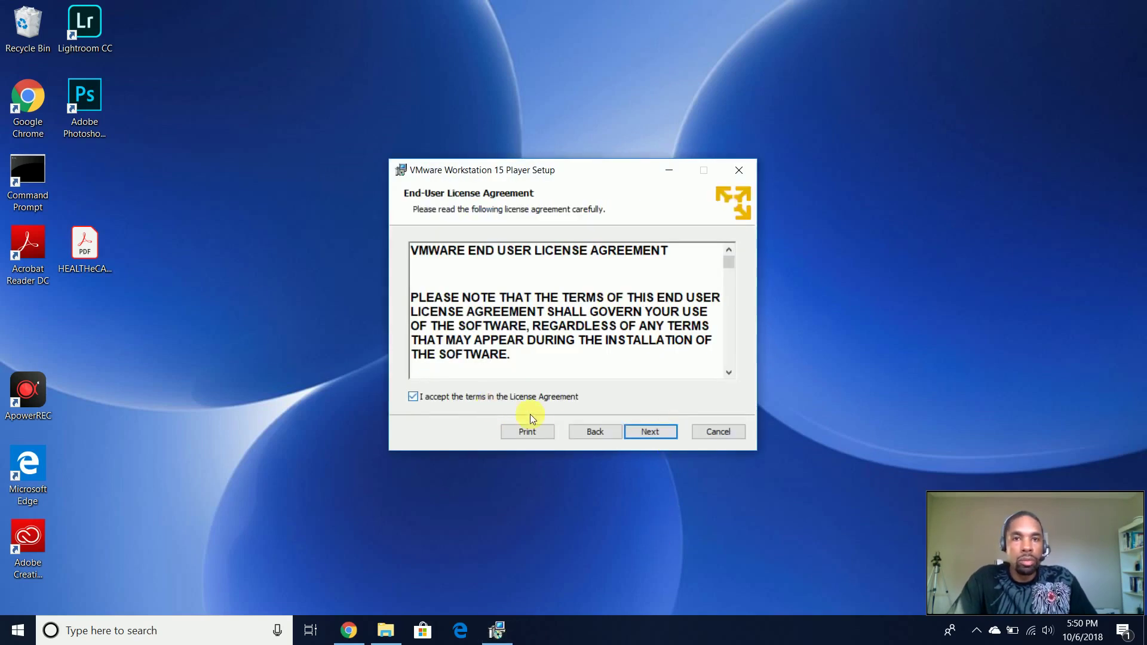
left_click(633, 431)
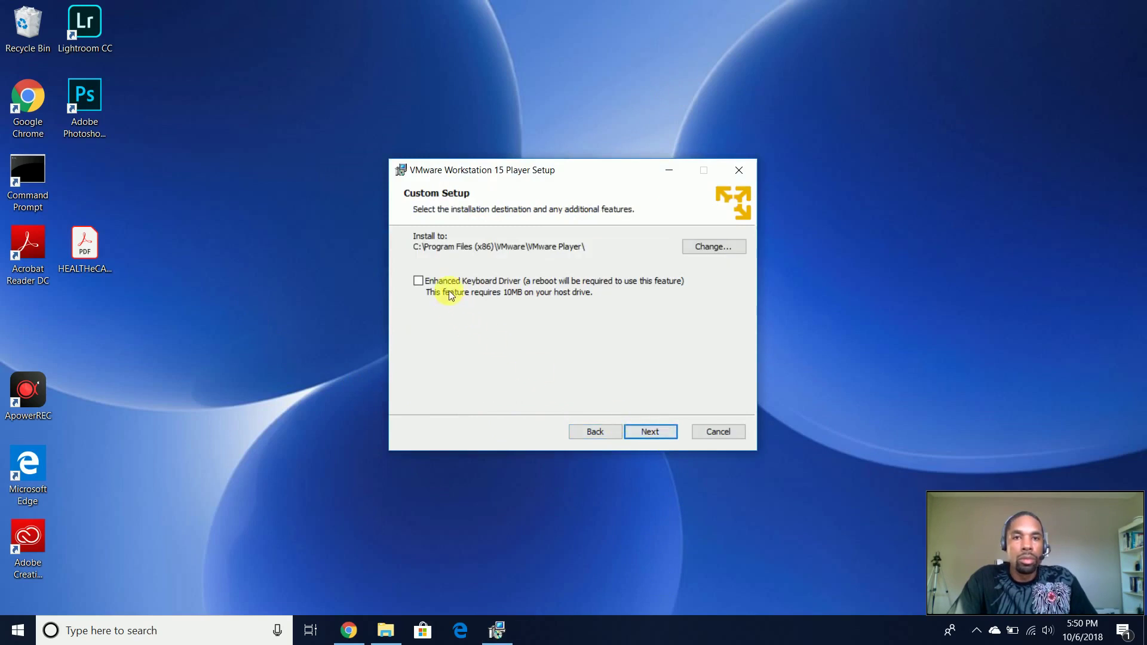
left_click(654, 428)
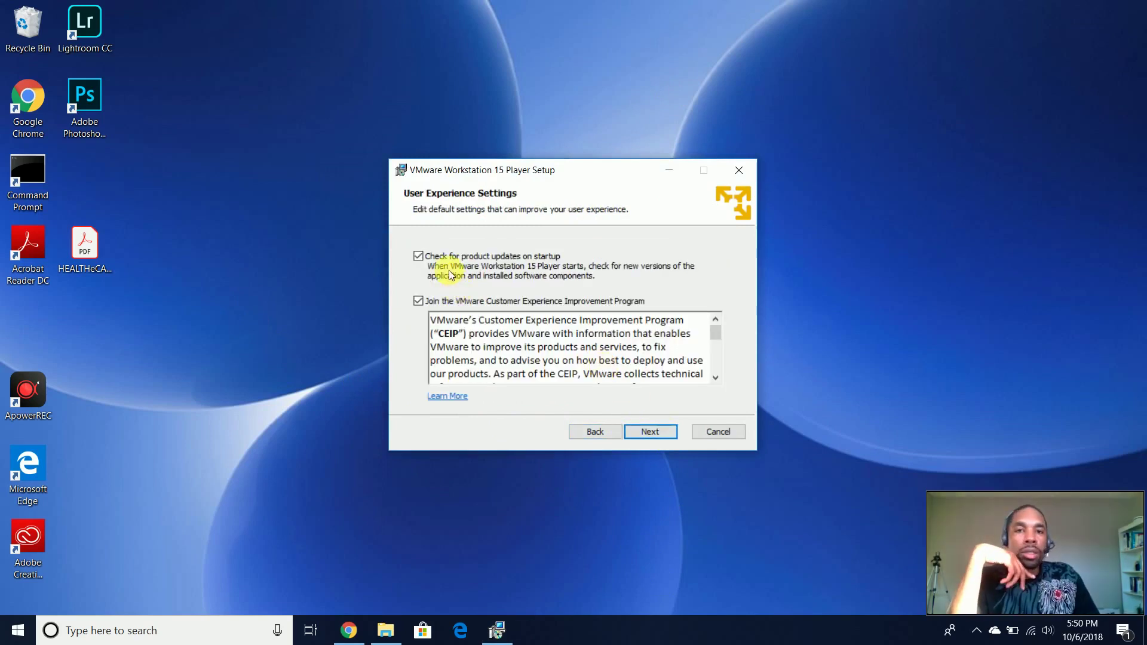
- Turn off startup update checks and the experience program, keep both shortcuts, and install
left_click(419, 256)
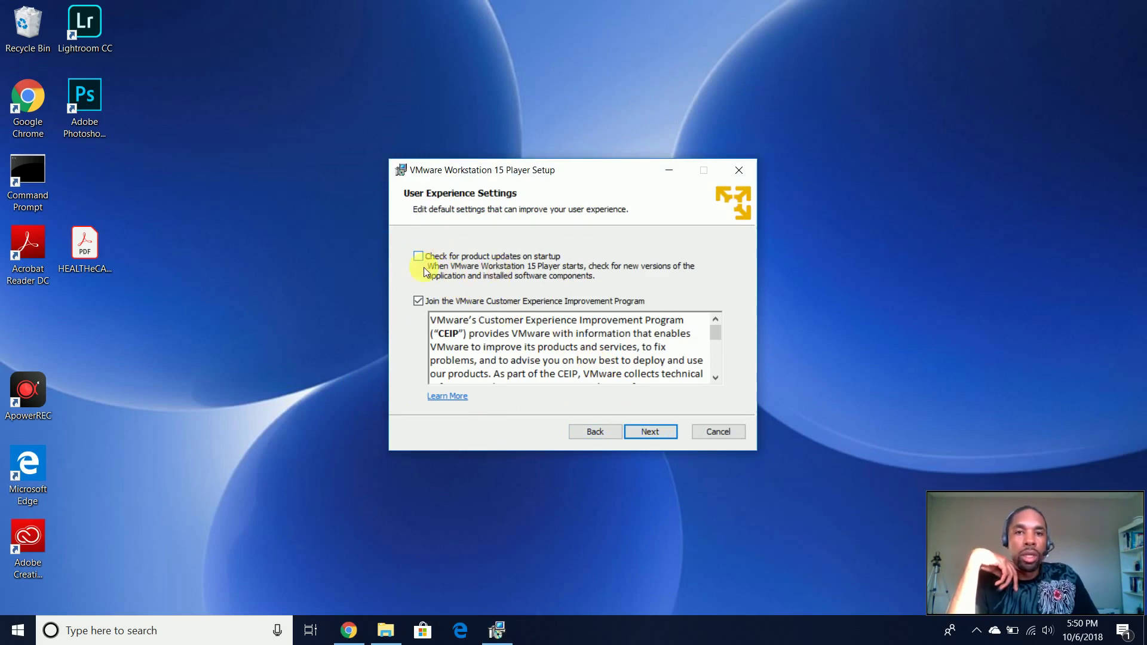
left_click(428, 301)
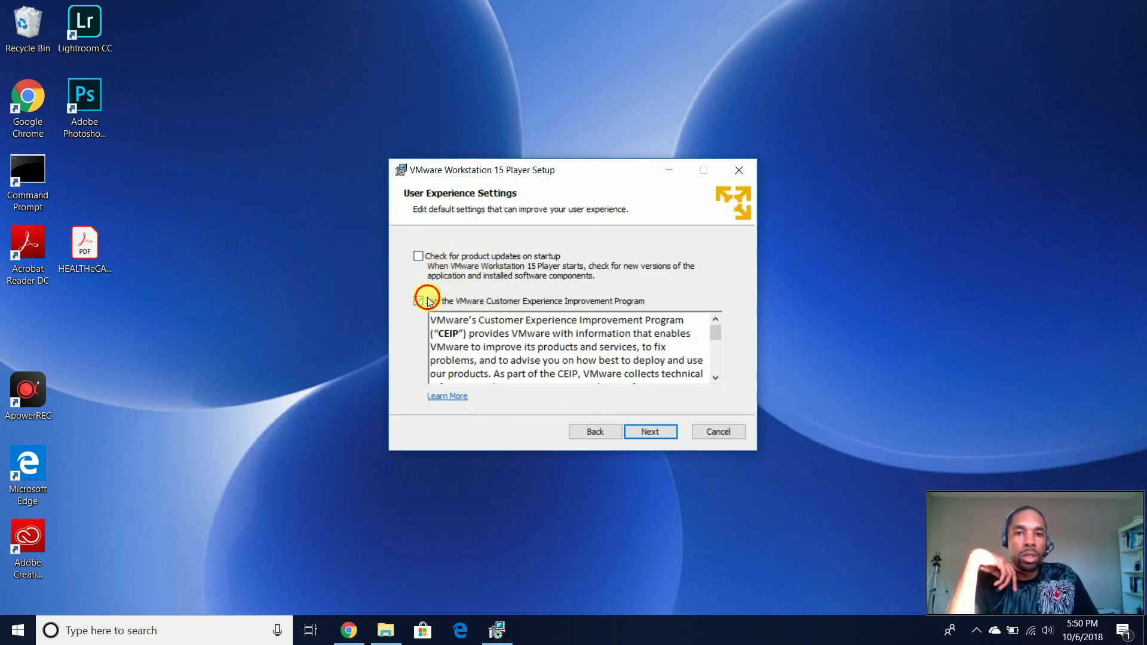
left_click(640, 428)
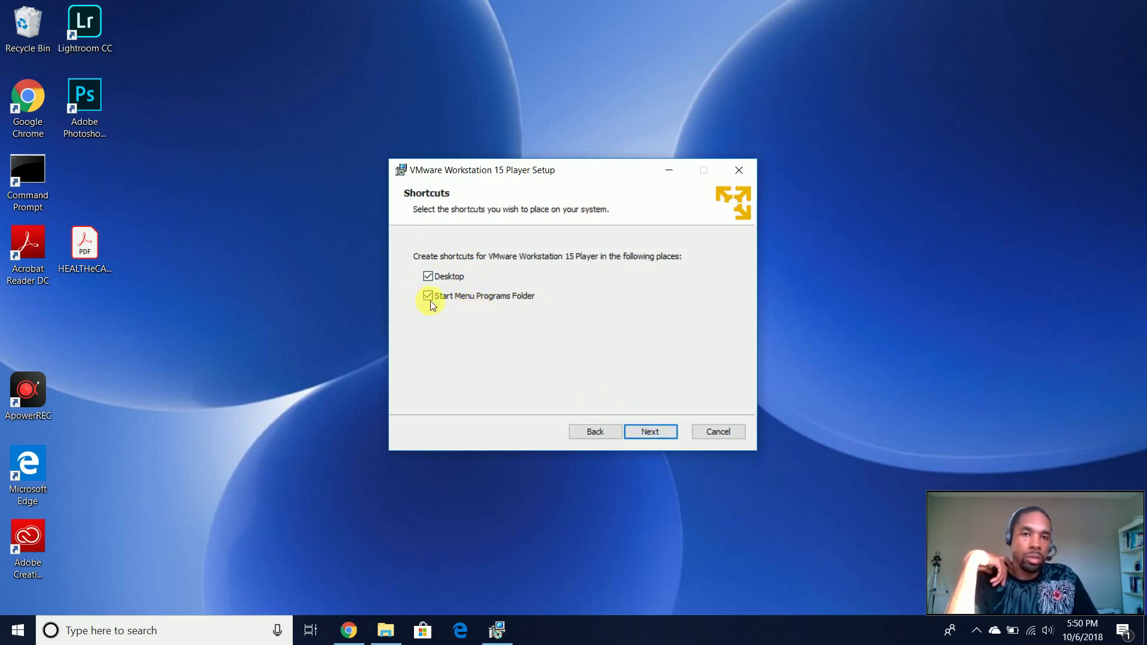
left_click(650, 431)
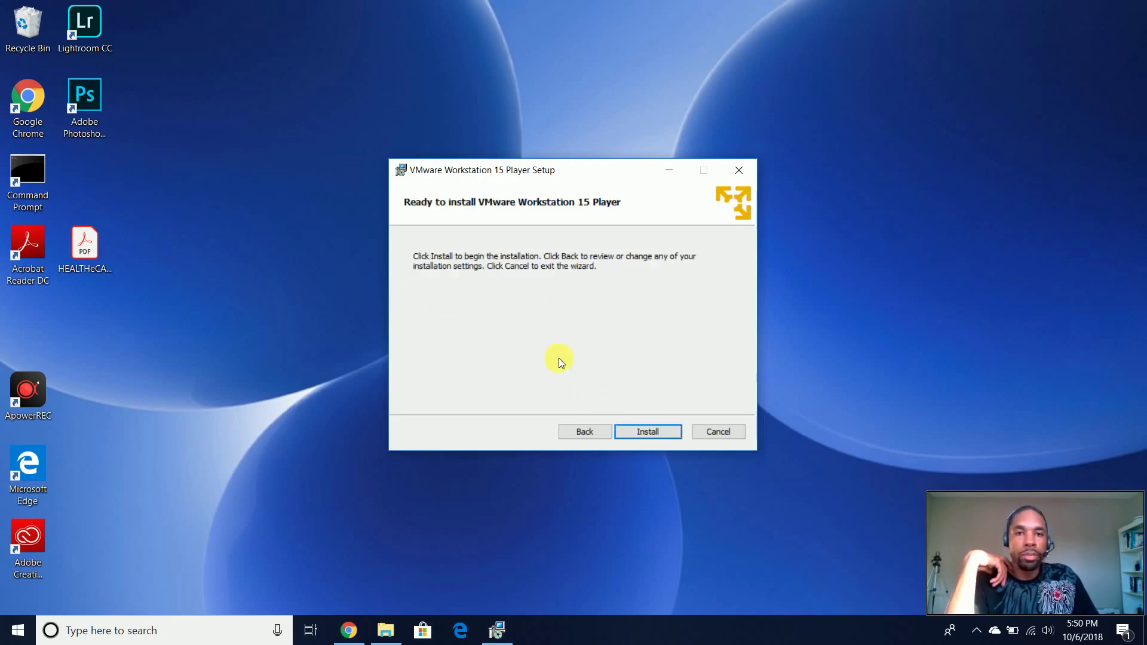
left_click(648, 432)
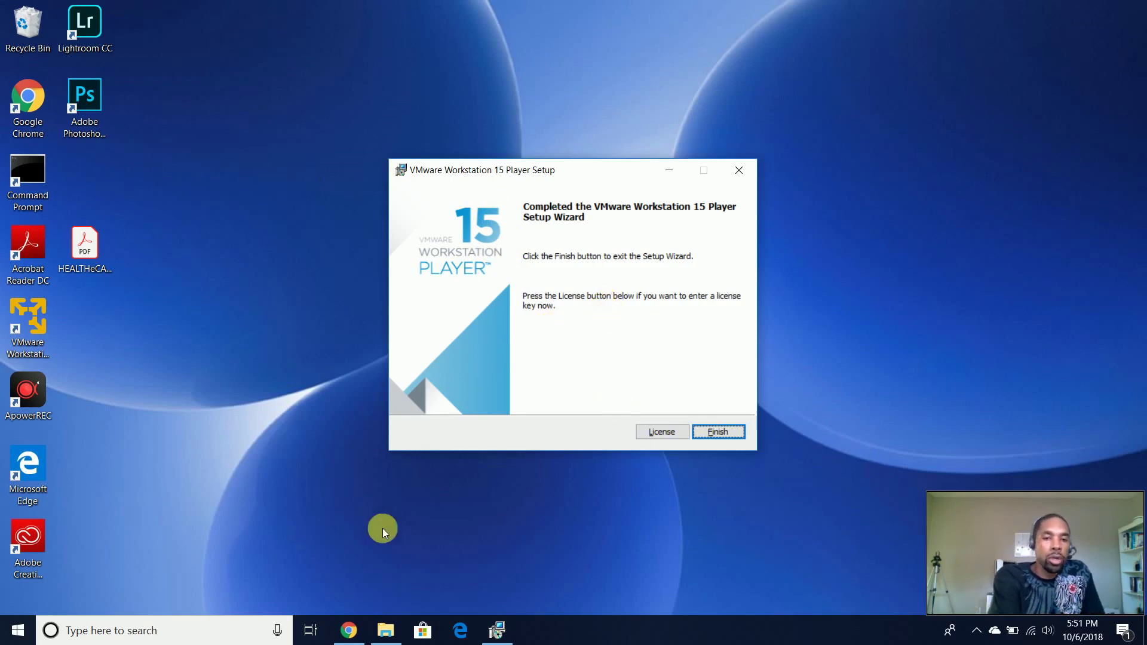
- While installation runs, review Chrome's download and product pages, then finish the completed setup wizard
left_click(349, 631)
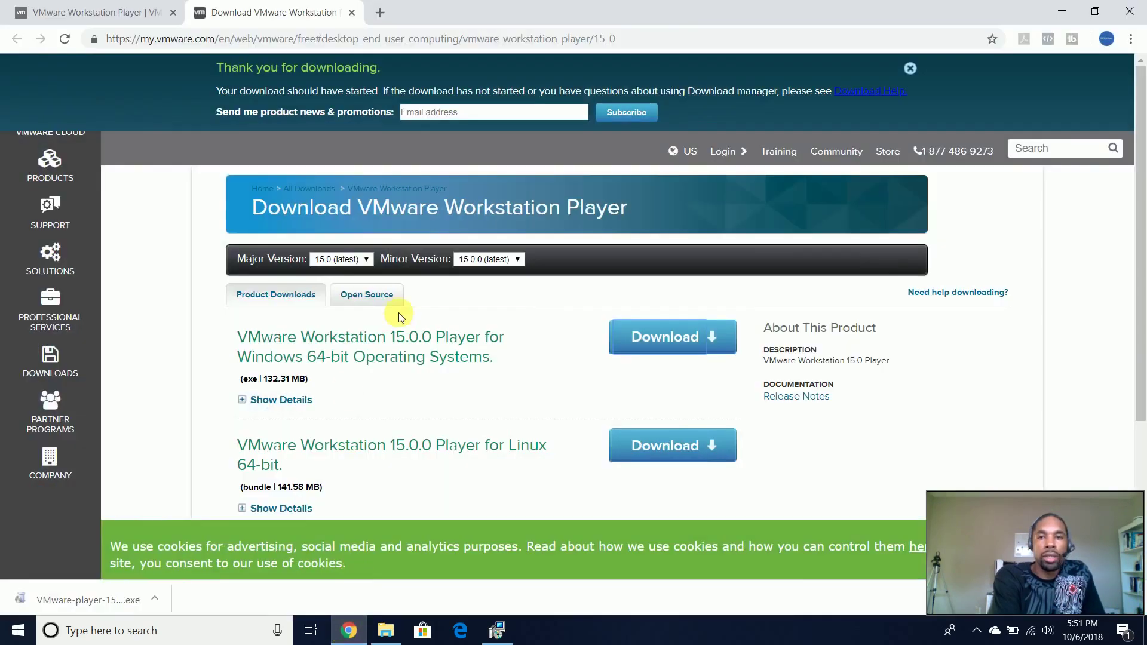
scroll(421, 307, "down", 3)
scroll(421, 312, "down", 1)
scroll(421, 312, "up", 4)
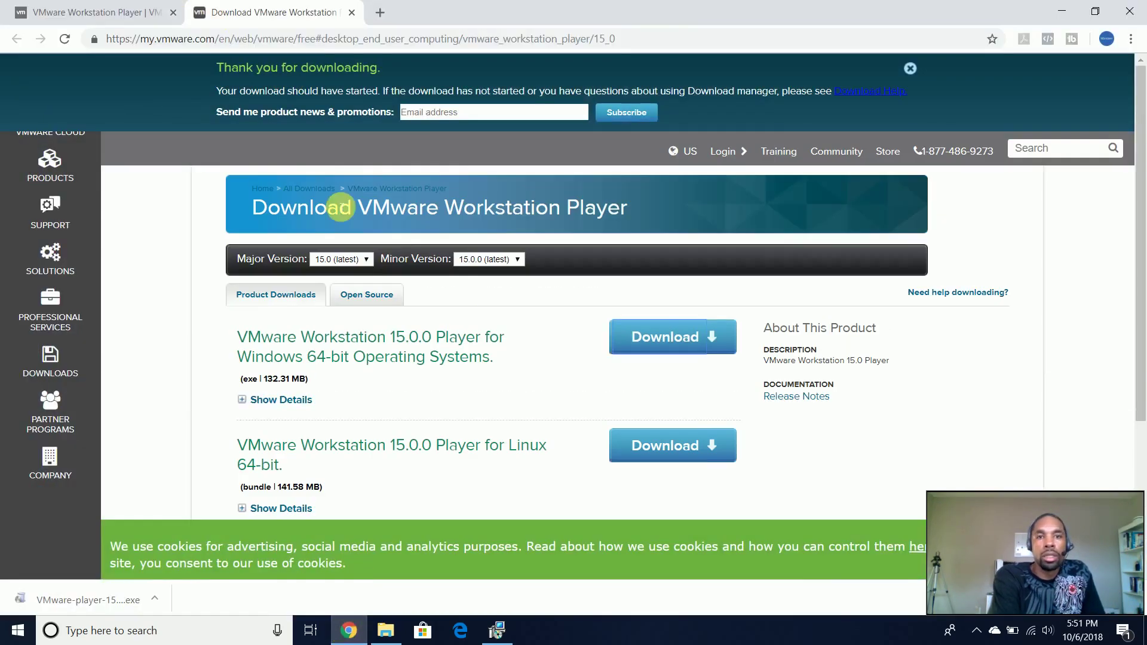
left_click(132, 5)
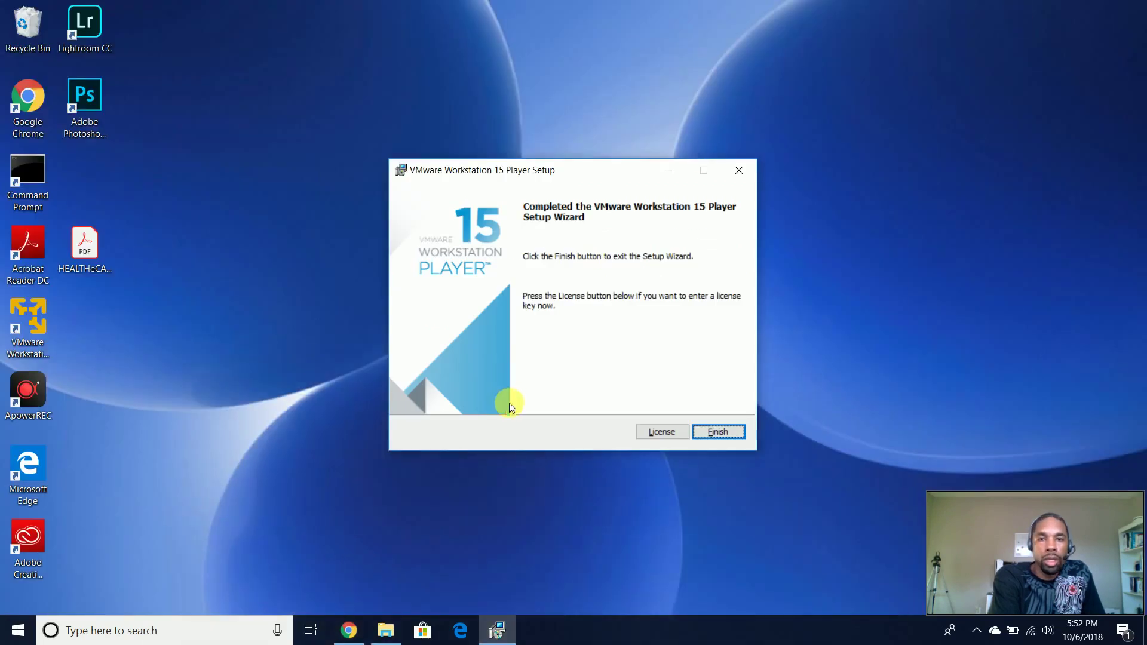
left_click(716, 432)
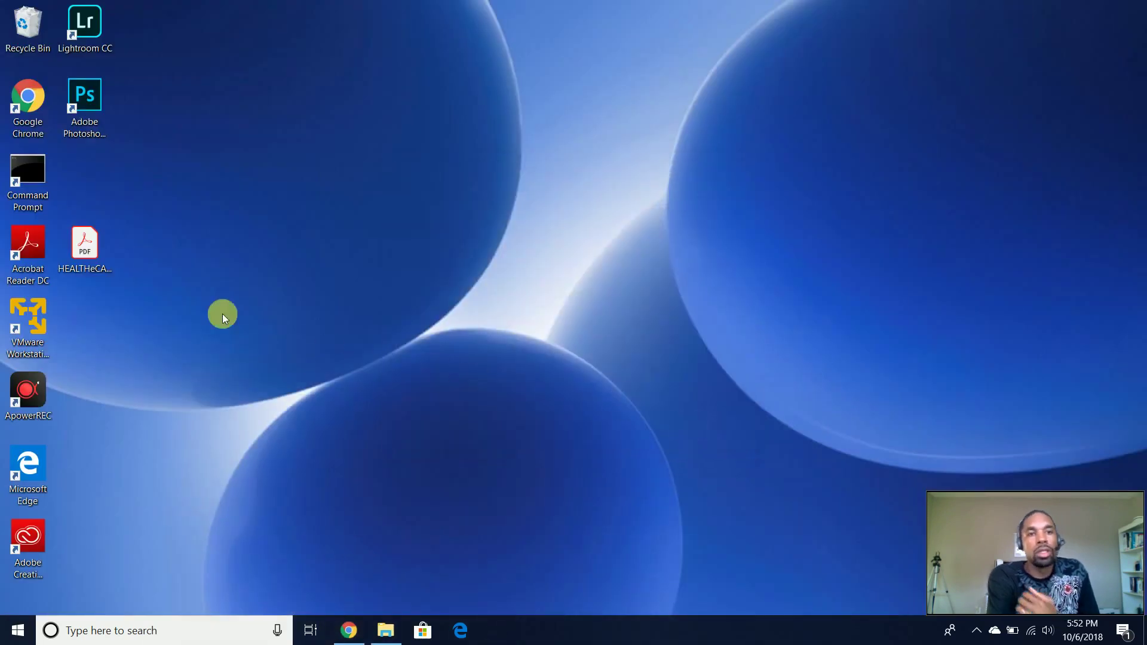
- Launch VMware Workstation 15 Player from the desktop icon and accept free non-commercial use
double_click(41, 339)
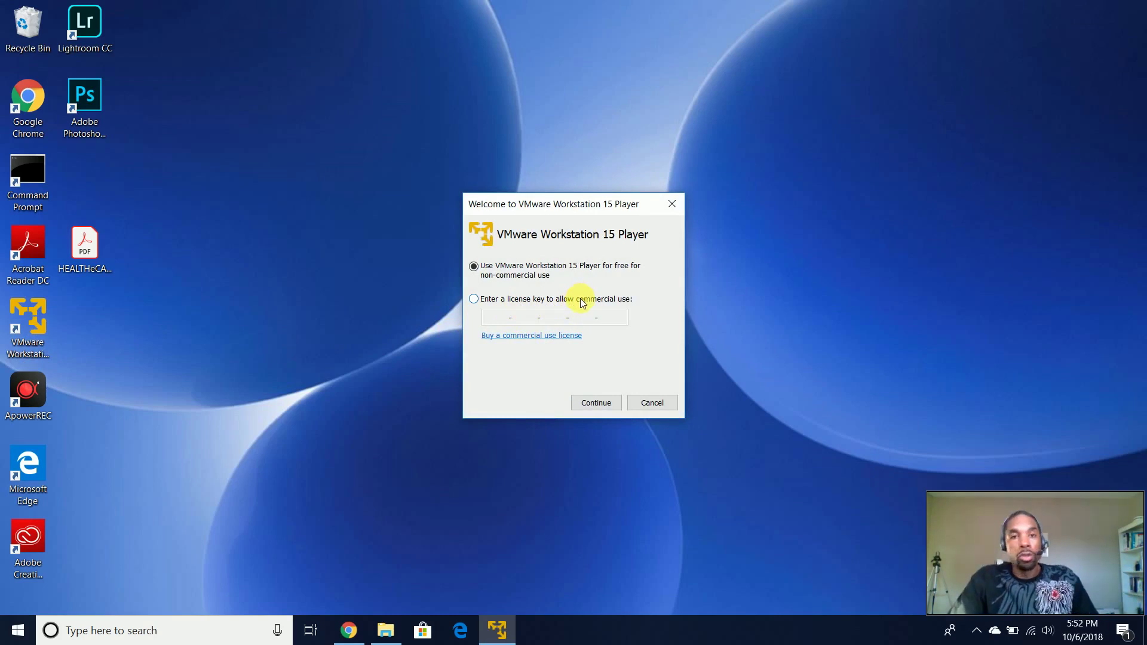
left_click_drag(540, 194, 540, 163)
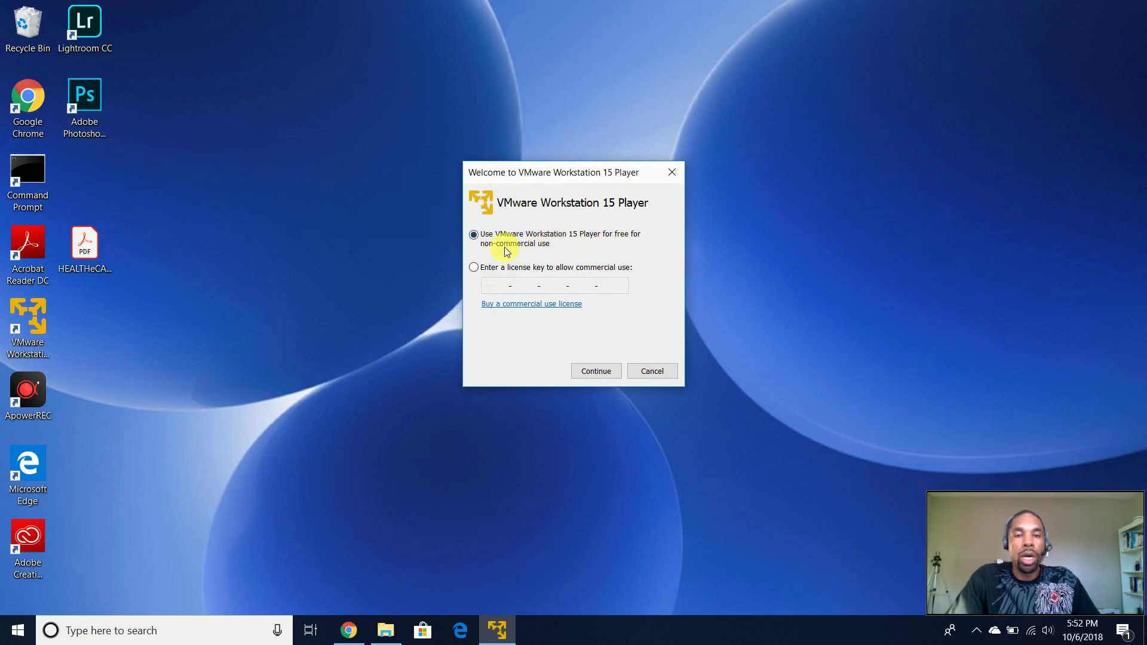
left_click(610, 373)
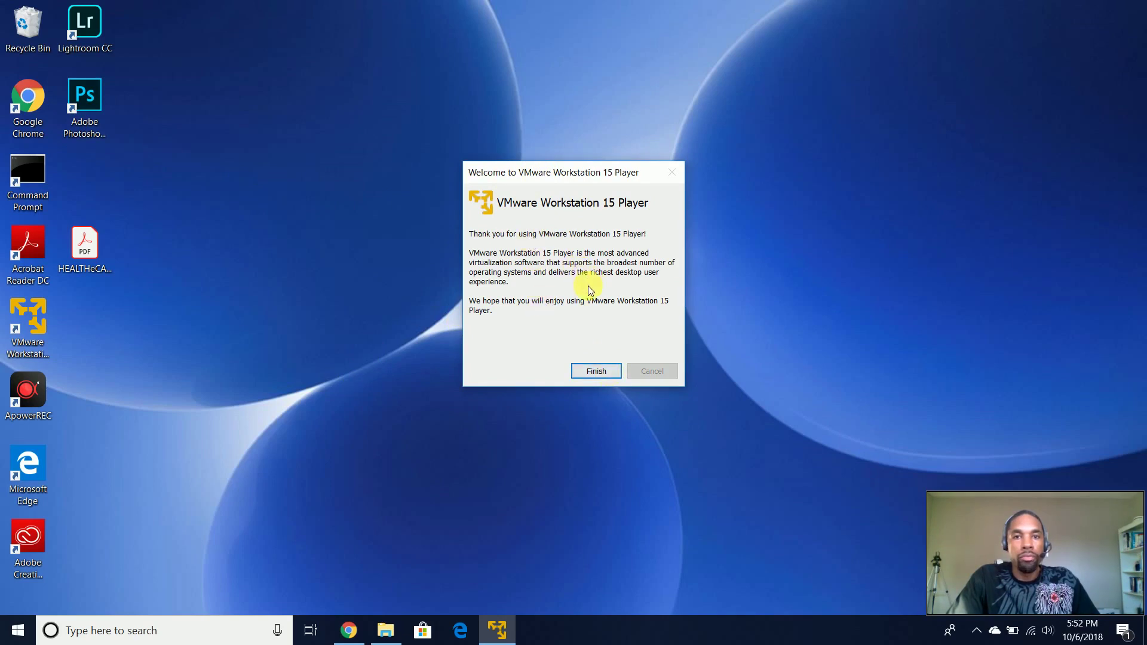
left_click(597, 371)
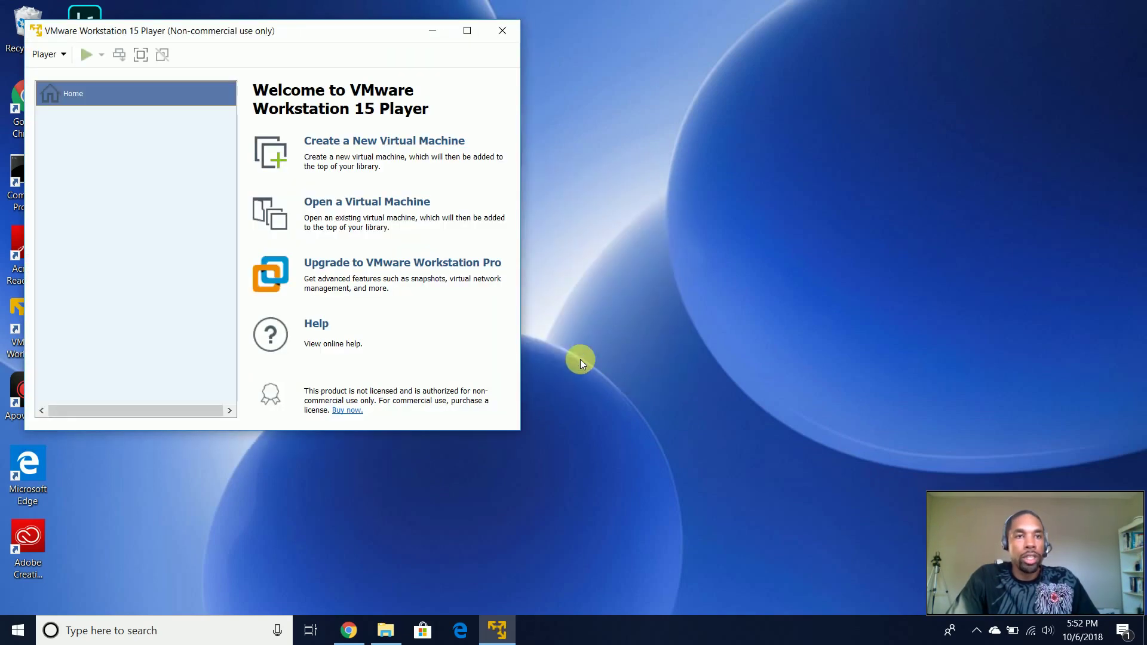
- Drag the Player window rightward toward the centre of the screen
left_click_drag(303, 33, 531, 32)
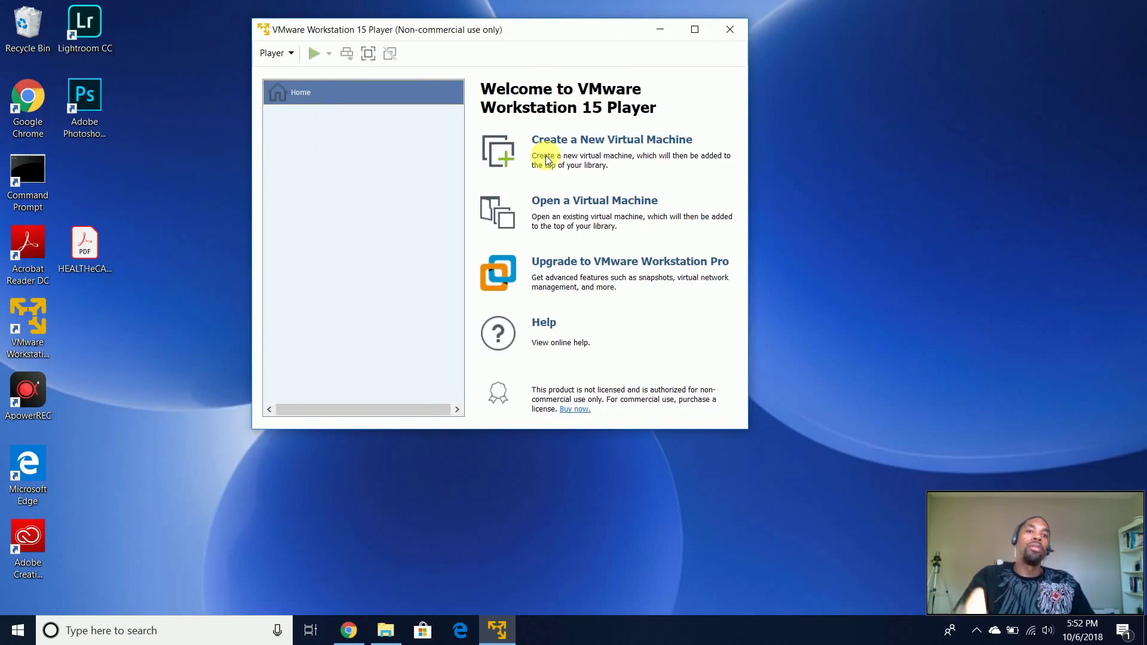